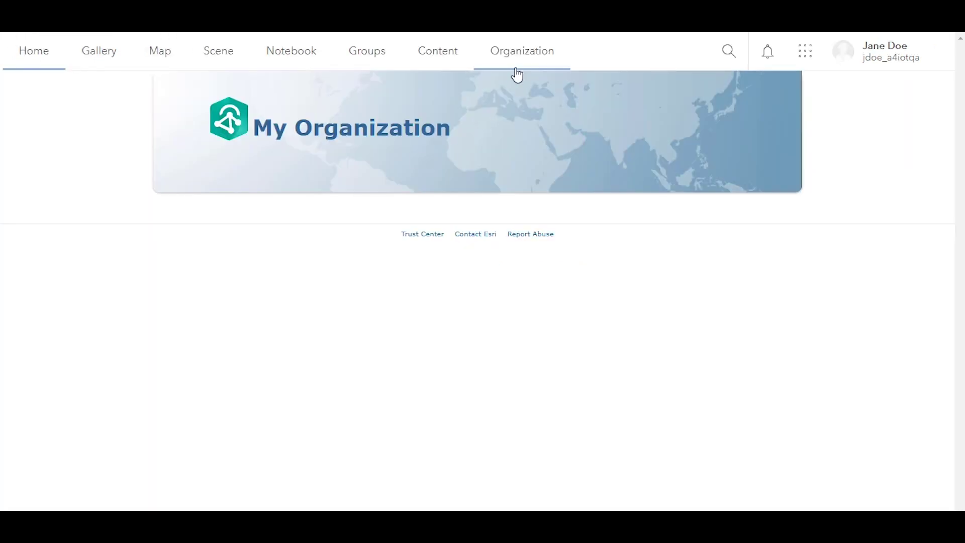
Launch ArcGIS Velocity from the ArcGIS Online app launcher grid.
{"action": "left_click", "coordinate": [800, 59]}
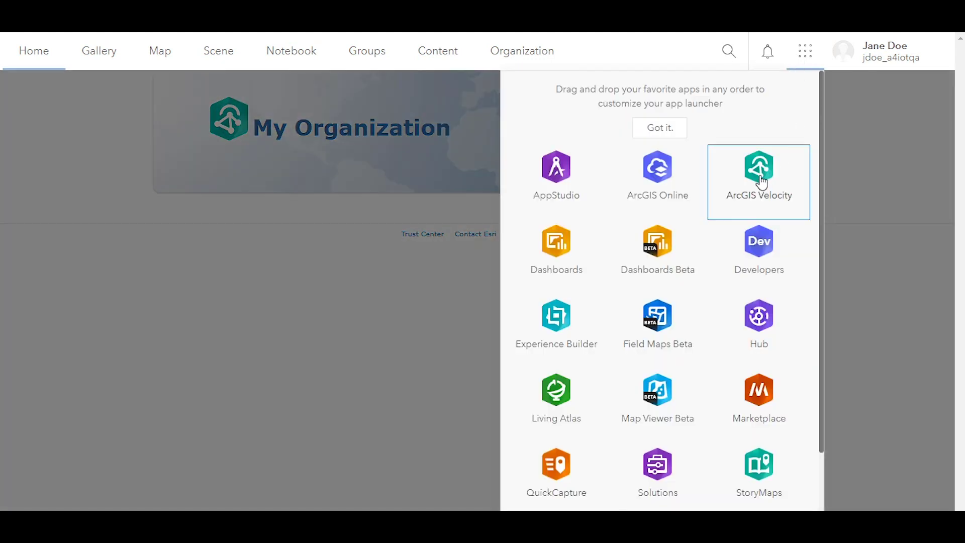
{"action": "left_click", "coordinate": [760, 174]}
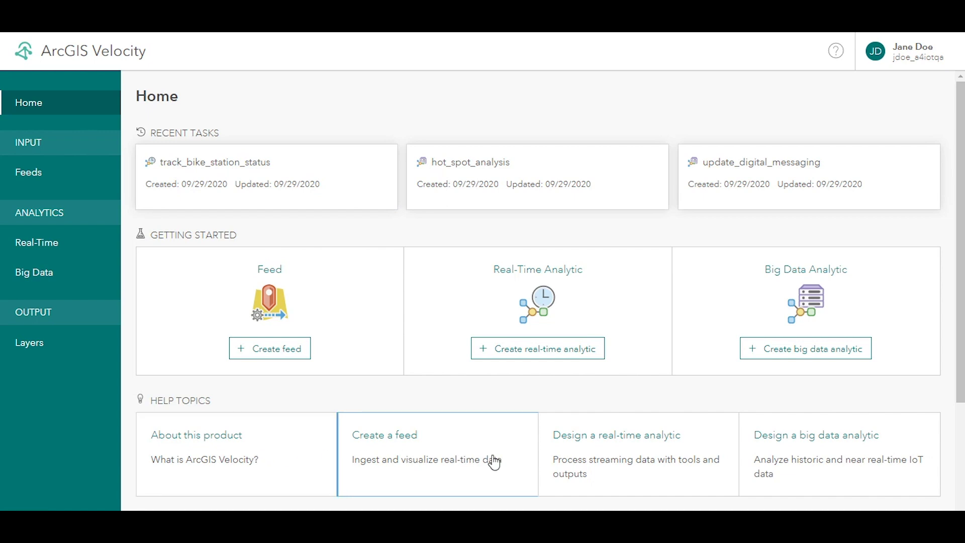
Open the Feeds list and start creating a new feed.
{"action": "left_click", "coordinate": [52, 173]}
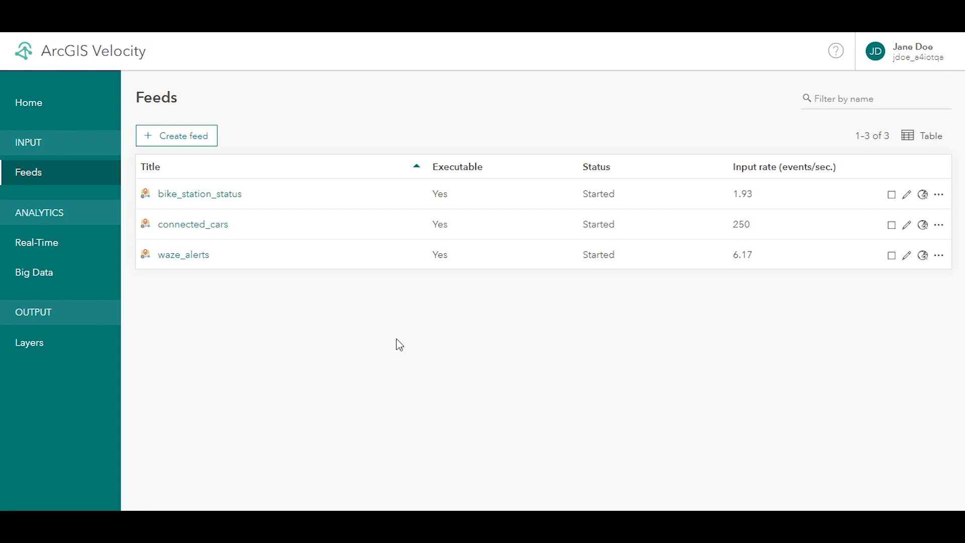
{"action": "left_click", "coordinate": [176, 143]}
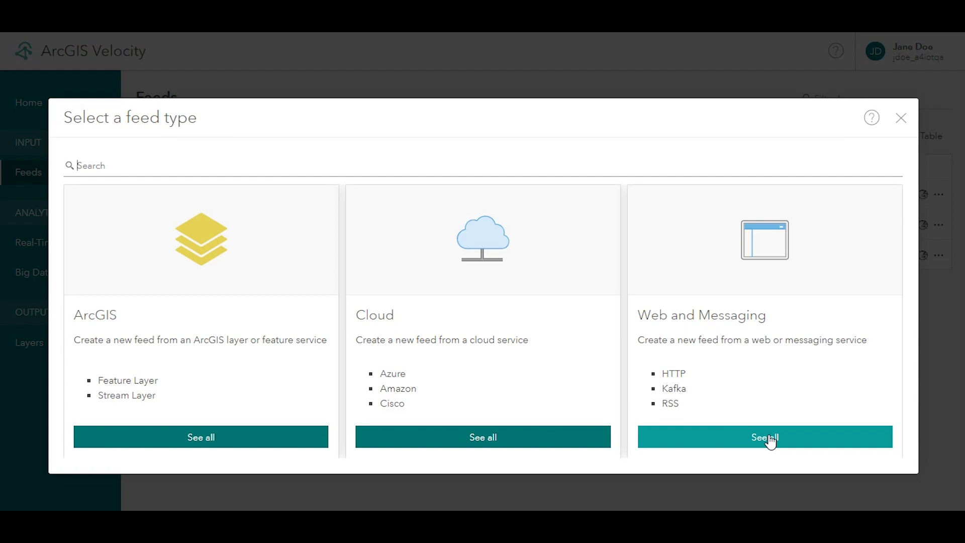
{"action": "left_click", "coordinate": [901, 118]}
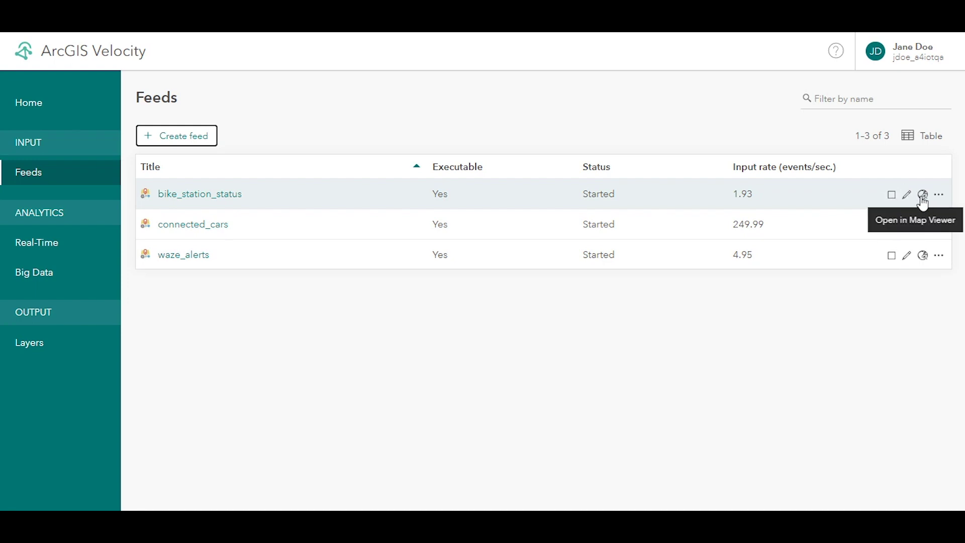
{"action": "left_click", "coordinate": [939, 195]}
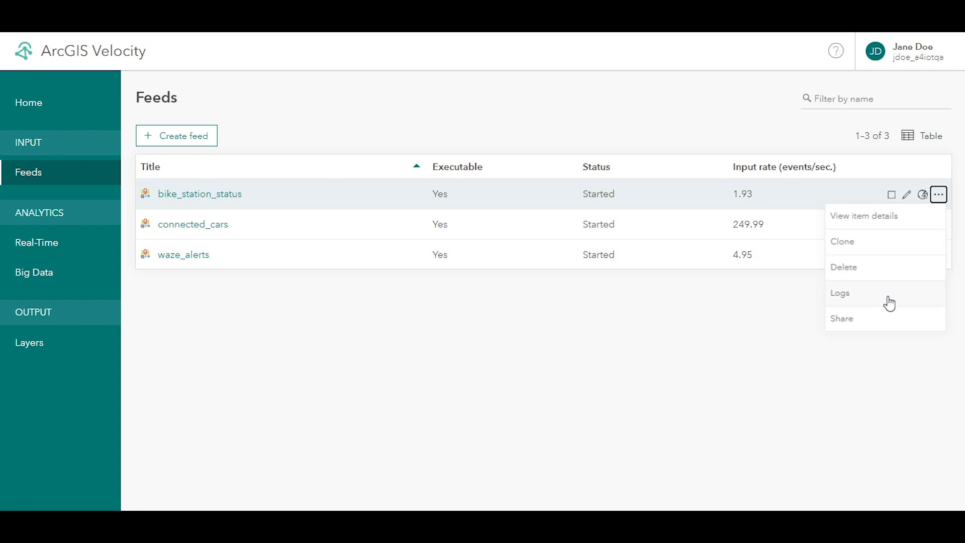
{"action": "left_click", "coordinate": [750, 339]}
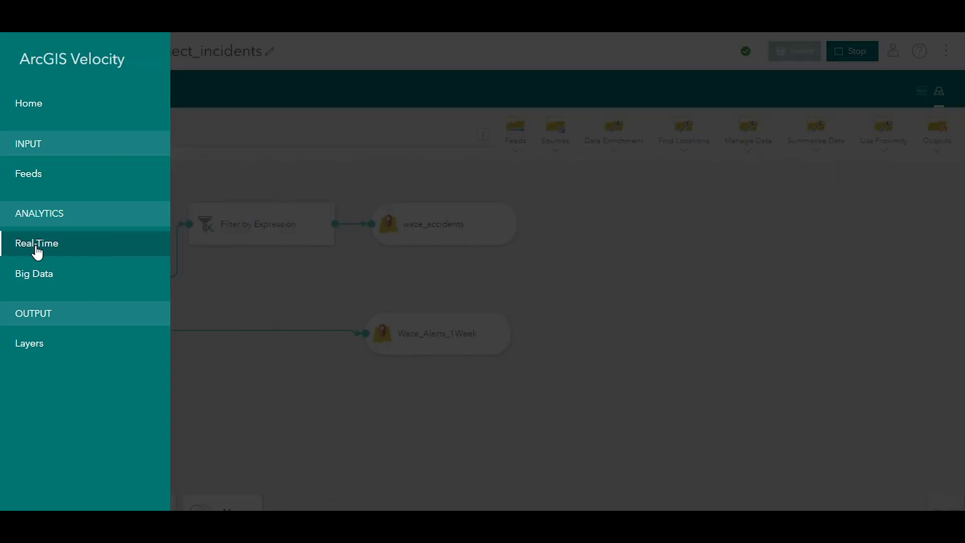
Open waze_alerts_detect_incidents from the Real-Time list and select its waze_alerts feed node.
{"action": "left_click", "coordinate": [35, 244]}
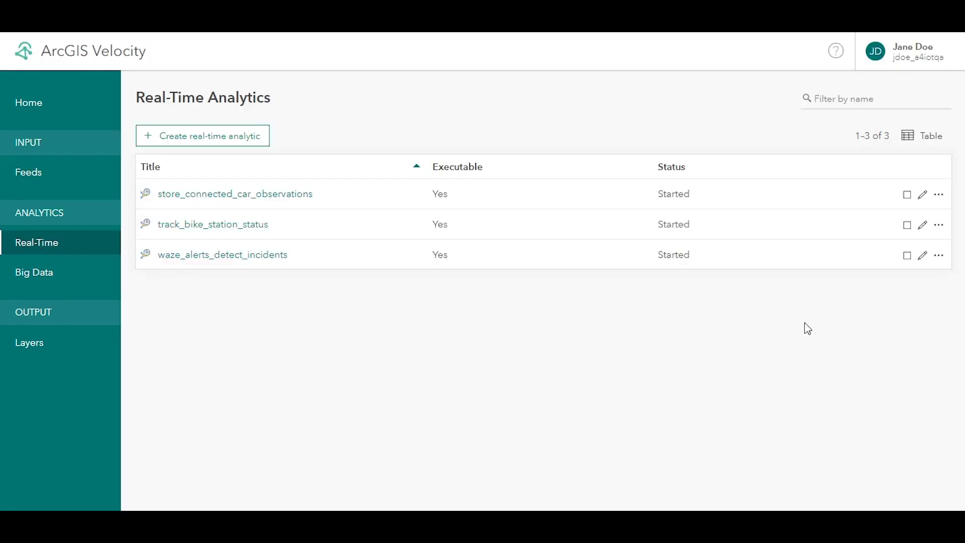
{"action": "left_click", "coordinate": [923, 255]}
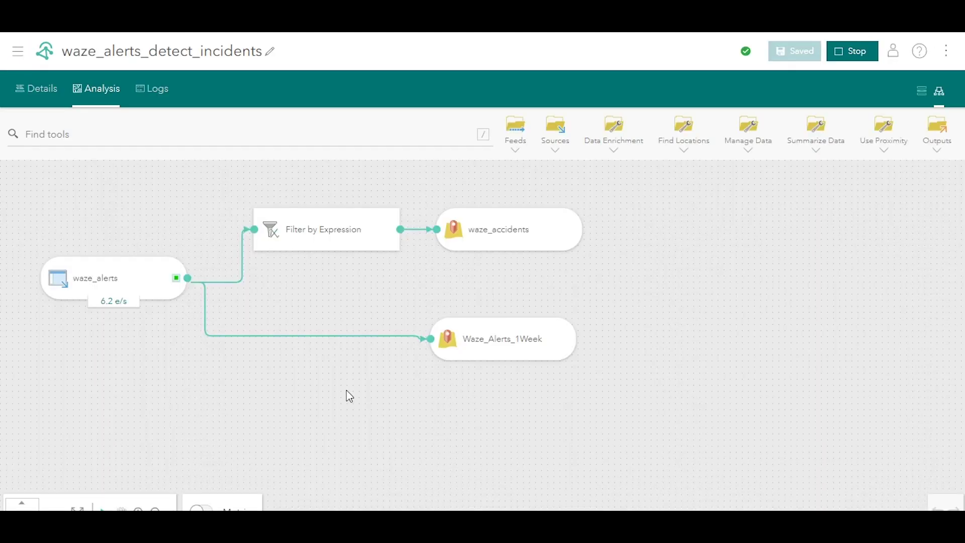
{"action": "left_click", "coordinate": [127, 280]}
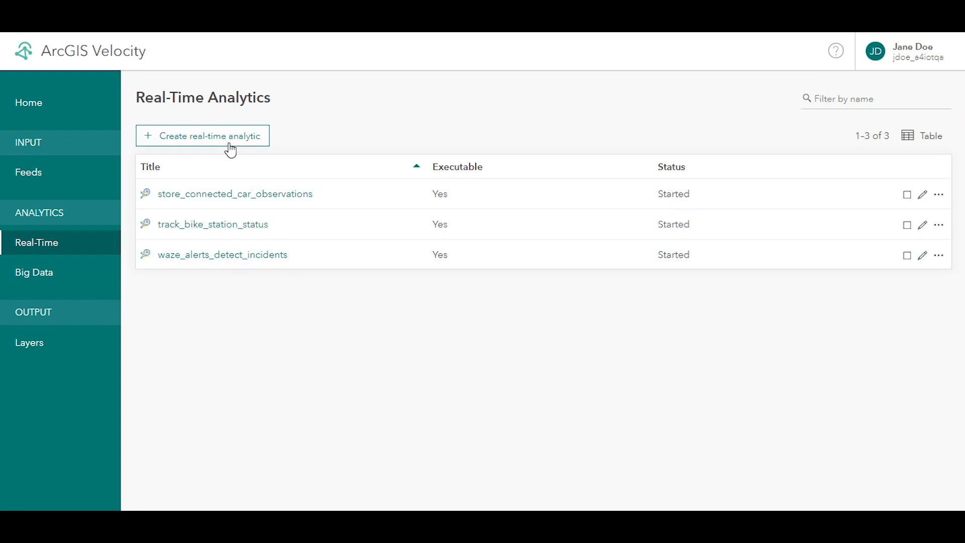
Start a real-time analytic from the existing connected_cars feed and browse the tool categories.
{"action": "left_click", "coordinate": [223, 144]}
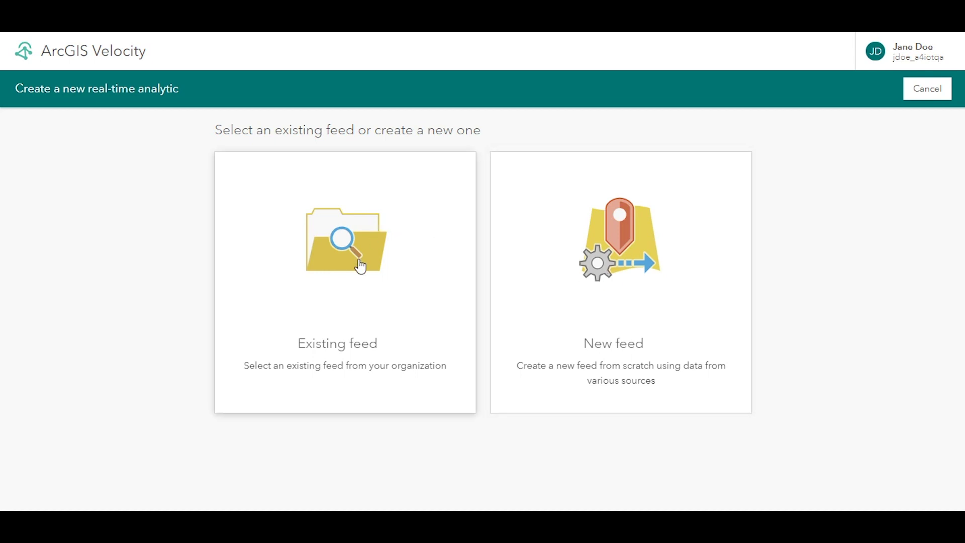
{"action": "left_click", "coordinate": [339, 258]}
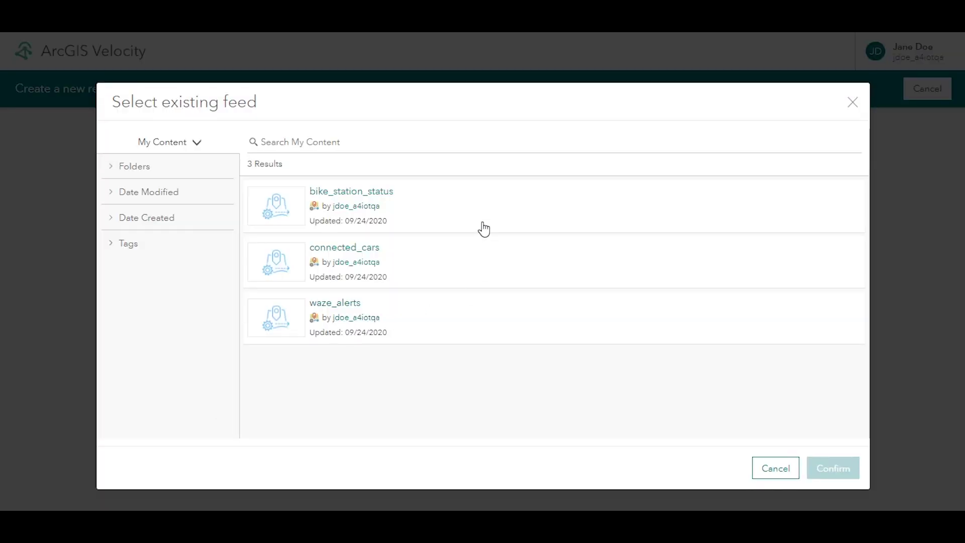
{"action": "left_click", "coordinate": [476, 285]}
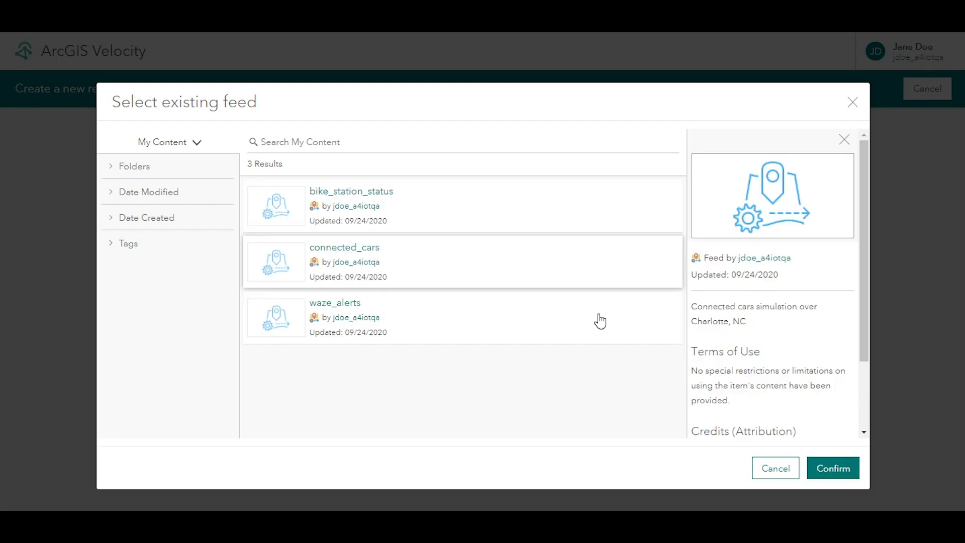
{"action": "left_click", "coordinate": [830, 468]}
{"action": "left_click", "coordinate": [839, 291]}
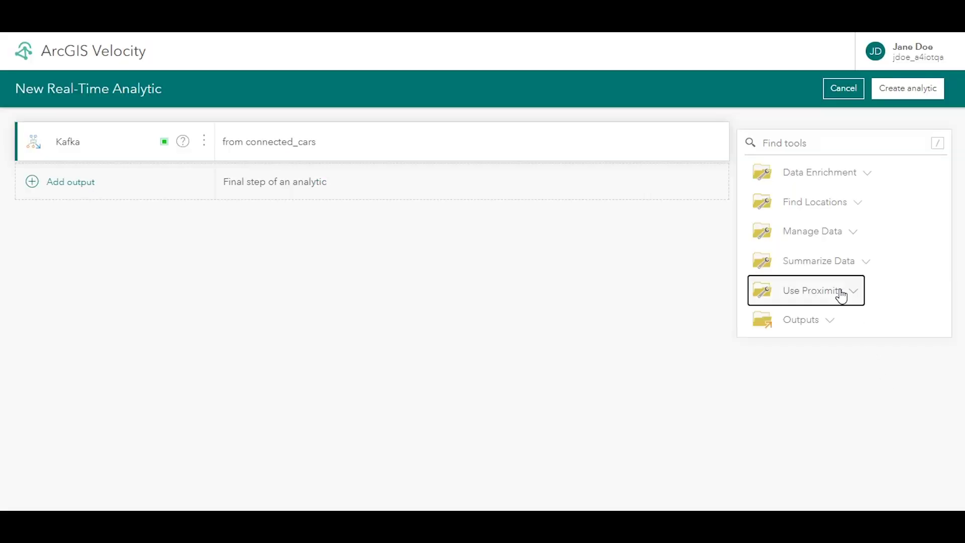
{"action": "left_click", "coordinate": [837, 235]}
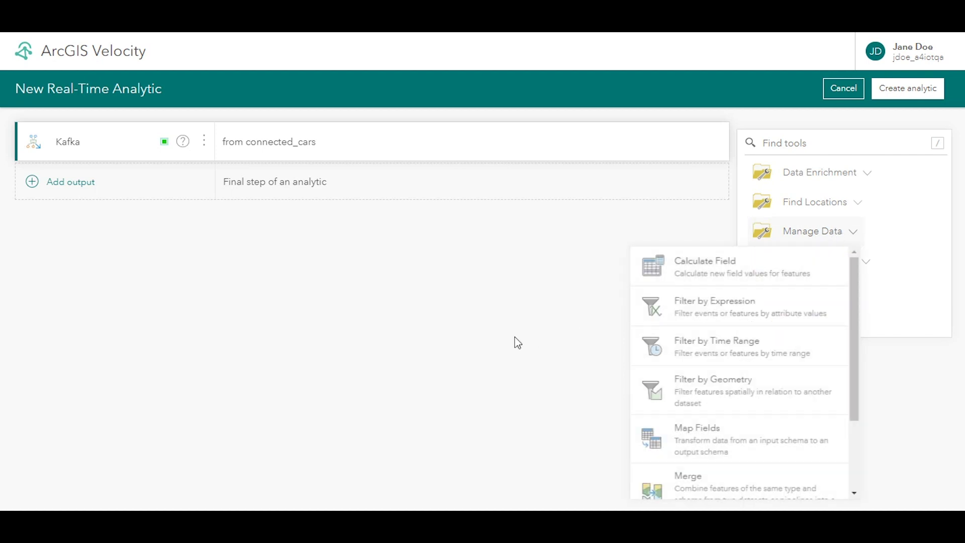
Save the new analytic as process_car_data and switch it to the model view.
{"action": "left_click", "coordinate": [932, 92]}
{"action": "left_click", "coordinate": [516, 248]}
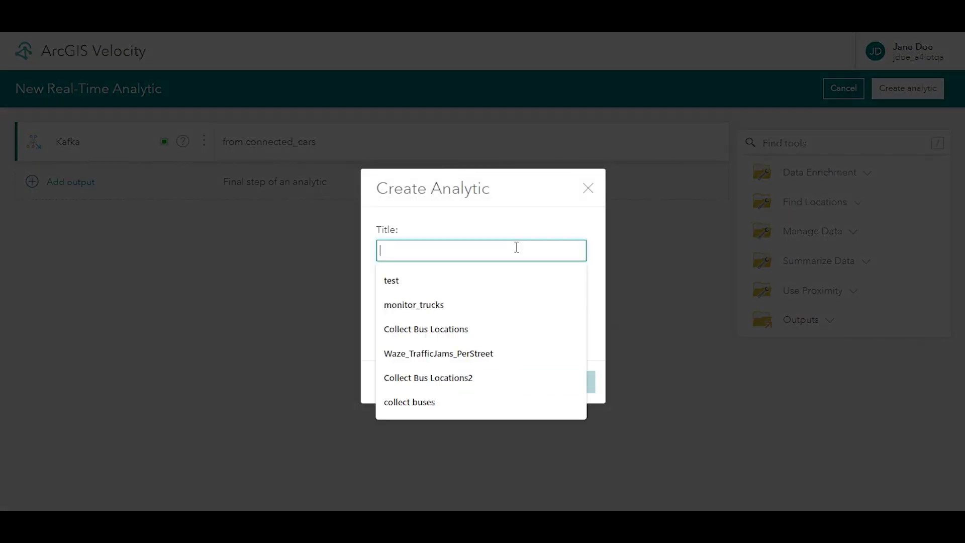
{"action": "type", "text": "process_car_data"}
{"action": "left_click", "coordinate": [548, 390]}
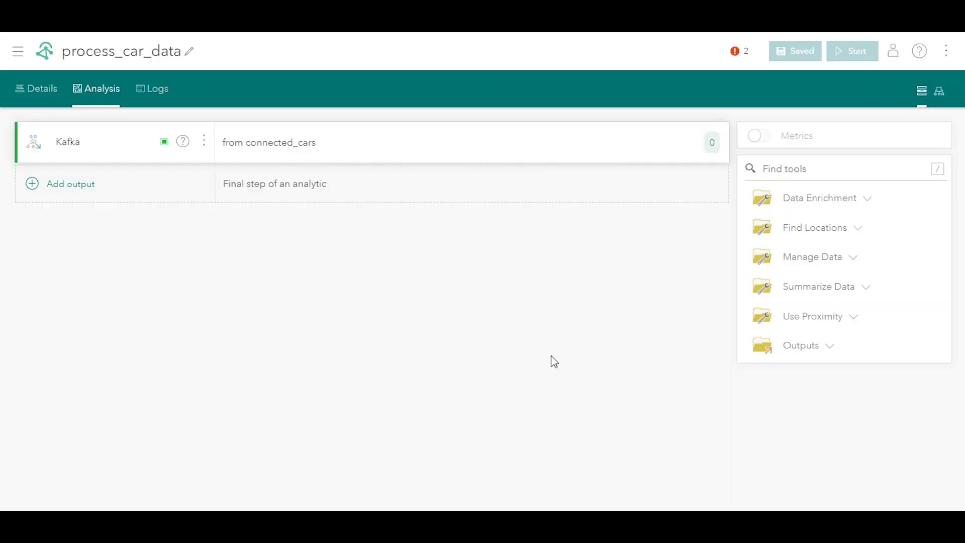
{"action": "left_click", "coordinate": [939, 92]}
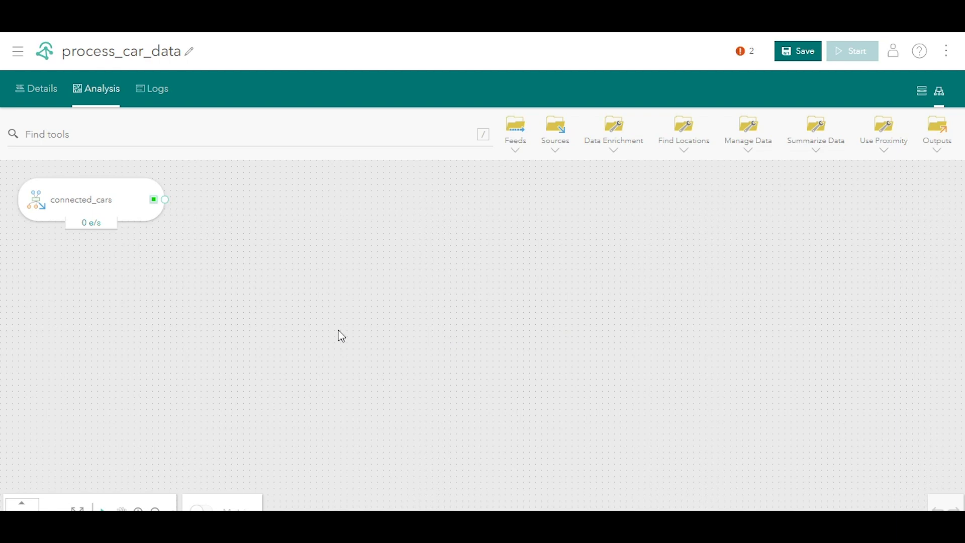
{"action": "left_click", "coordinate": [18, 52]}
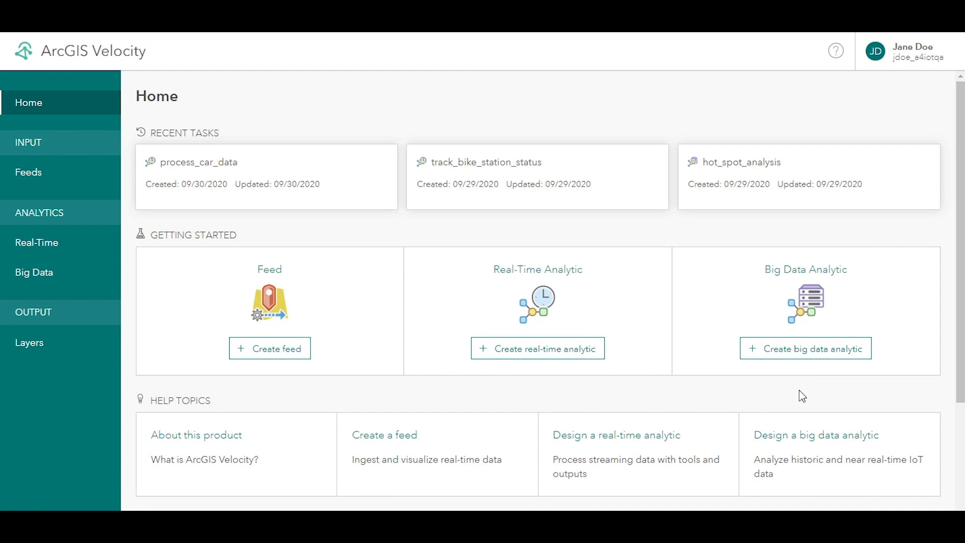
Begin a big data analytic with a Feature Layer source, then return to the Real-Time list.
{"action": "left_click", "coordinate": [817, 360]}
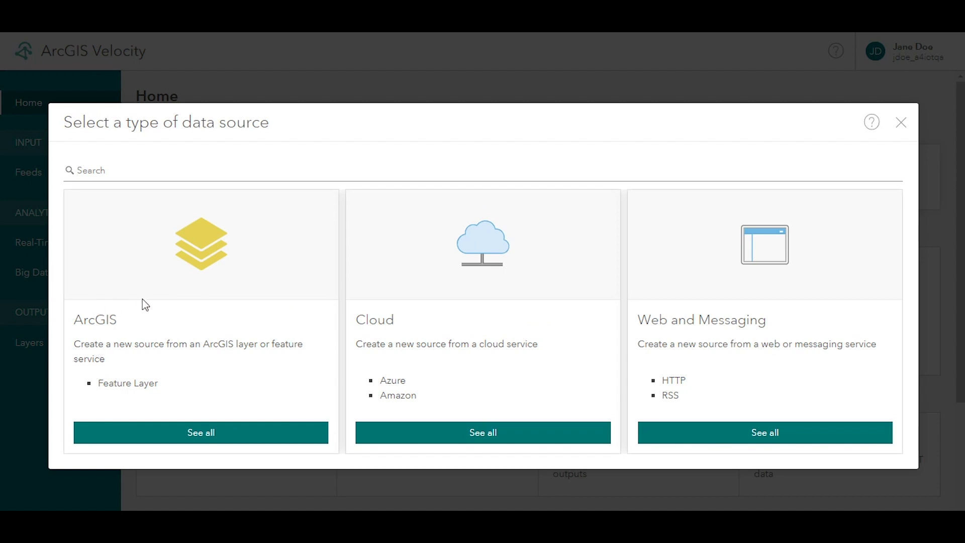
{"action": "left_click", "coordinate": [215, 437]}
{"action": "left_click", "coordinate": [515, 268]}
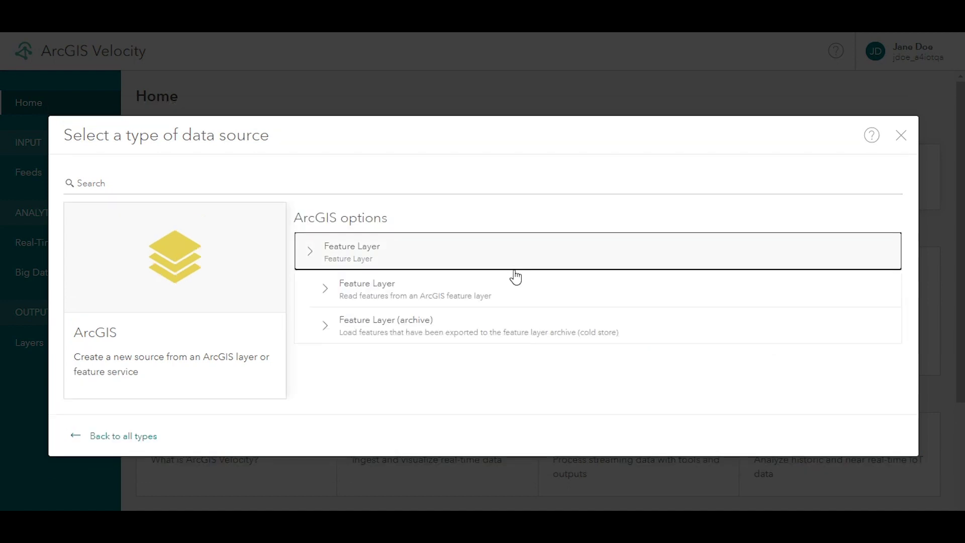
{"action": "left_click", "coordinate": [513, 289]}
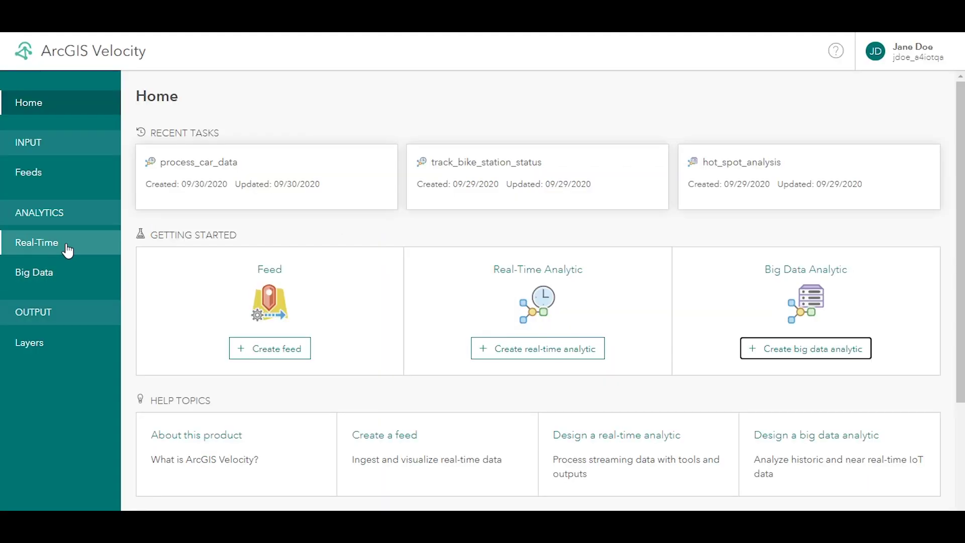
{"action": "left_click", "coordinate": [65, 248]}
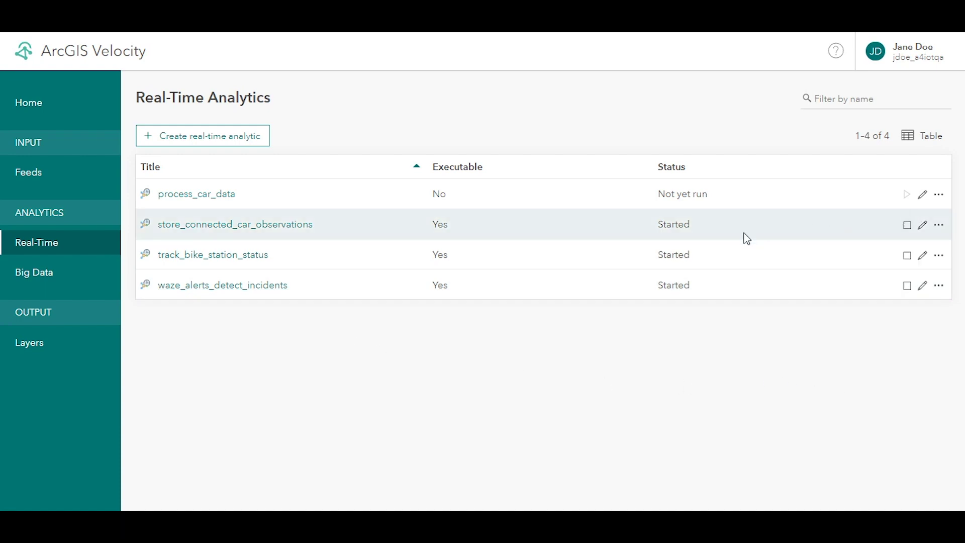
Switch to the Big Data list and check hot_spot_analysis's Completed status and actions menu.
{"action": "double_click", "coordinate": [673, 225]}
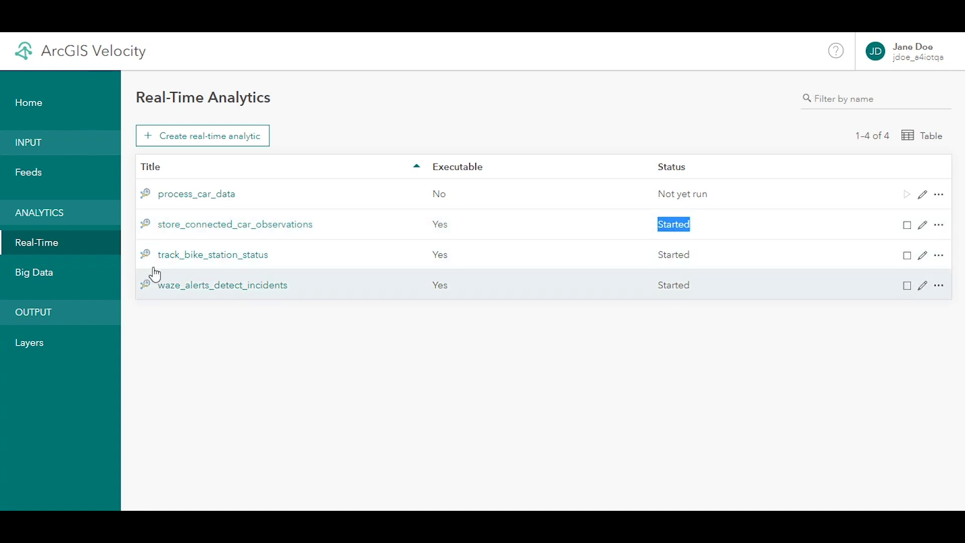
{"action": "left_click", "coordinate": [57, 274]}
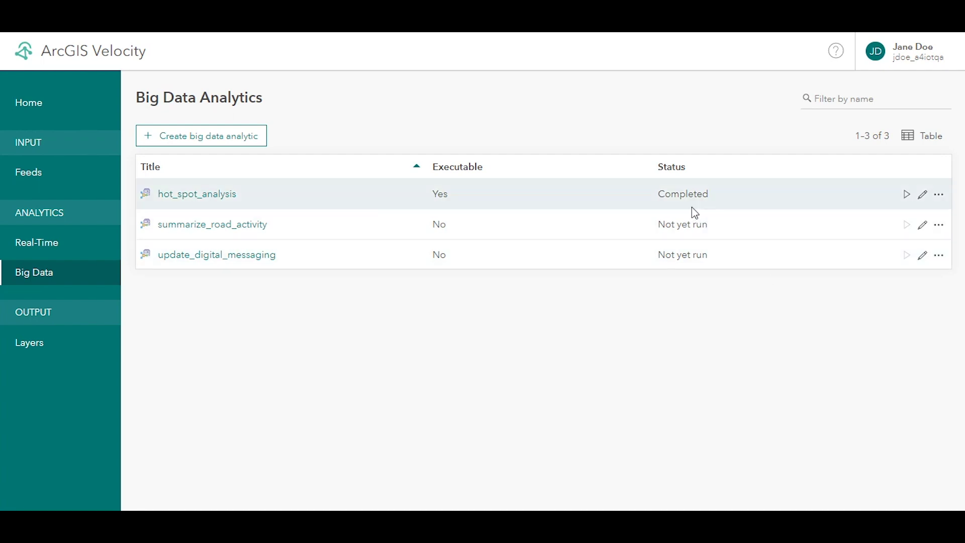
{"action": "double_click", "coordinate": [690, 194]}
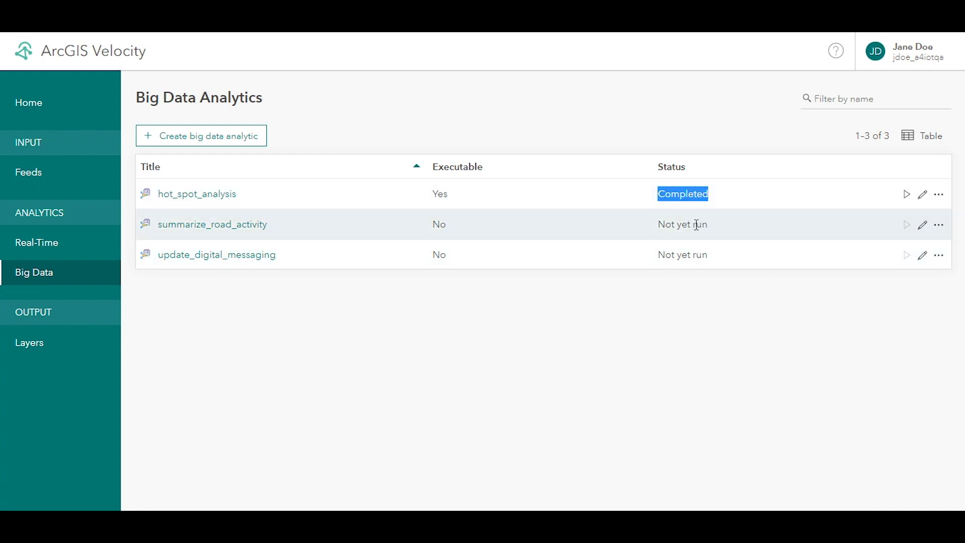
{"action": "left_click", "coordinate": [718, 377]}
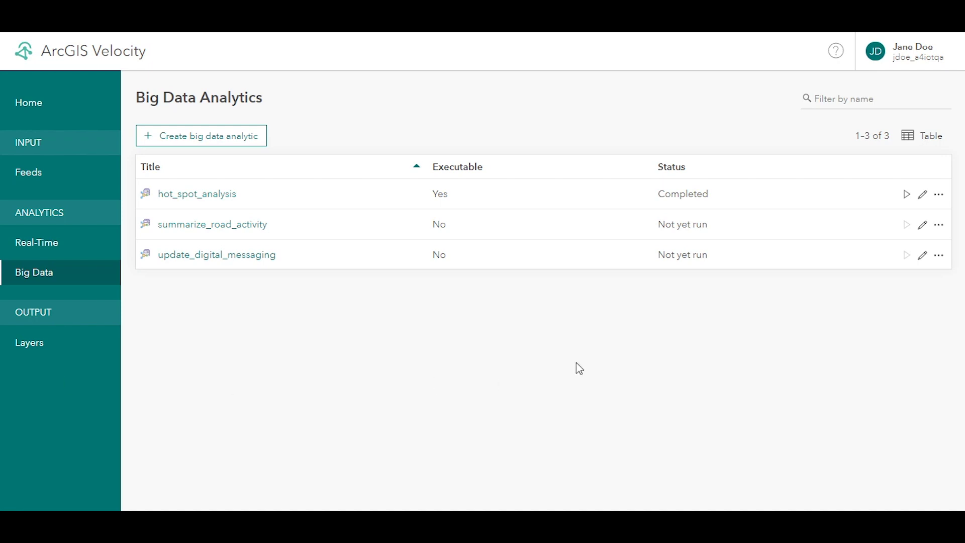
{"action": "left_click", "coordinate": [938, 196]}
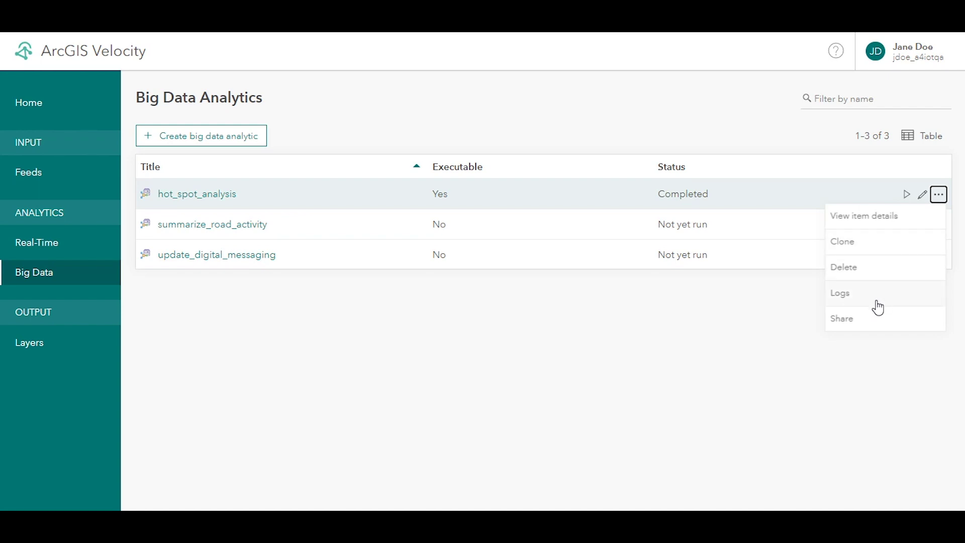
{"action": "left_click", "coordinate": [644, 371]}
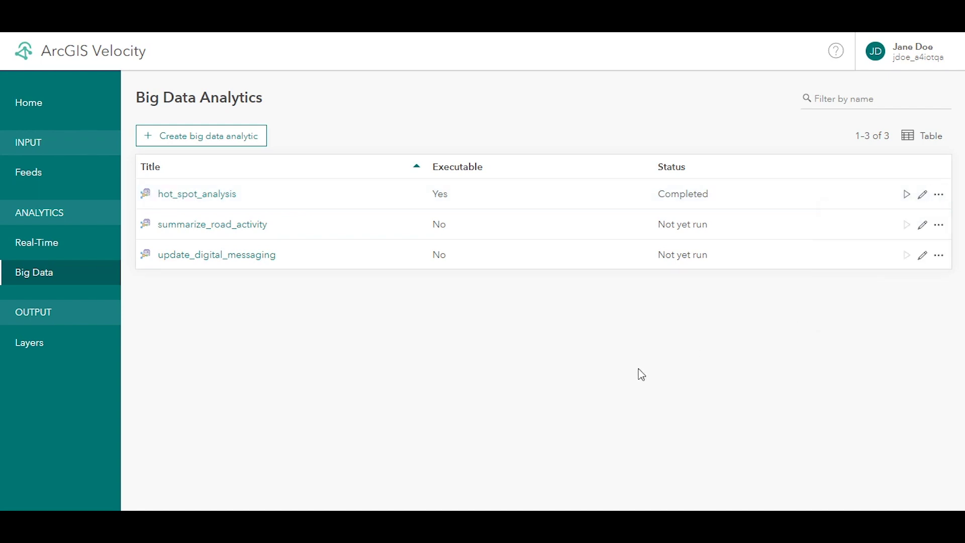
{"action": "left_click", "coordinate": [44, 352]}
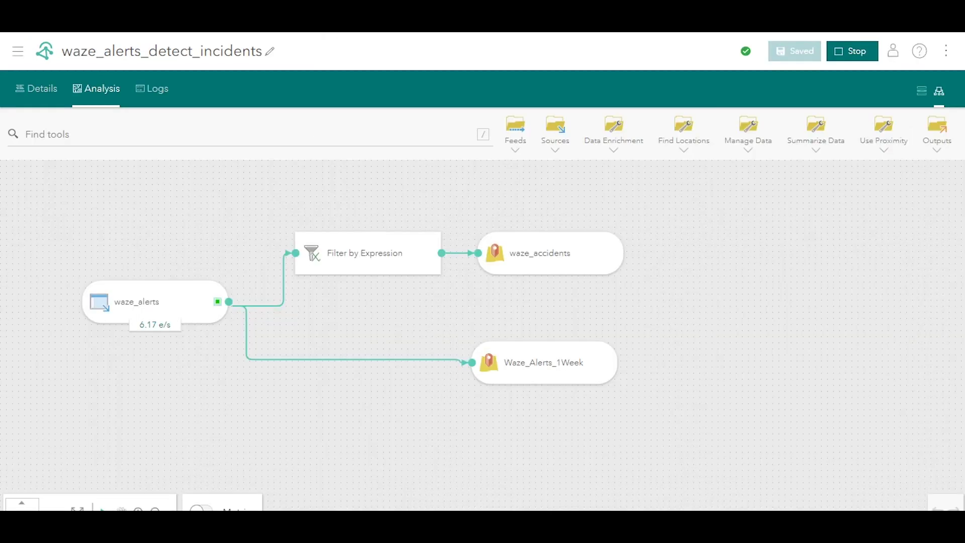
Box-select both output nodes of the analytic model, then clear the selection.
{"action": "left_click_drag", "start_coordinate": [698, 191], "coordinate": [455, 440]}
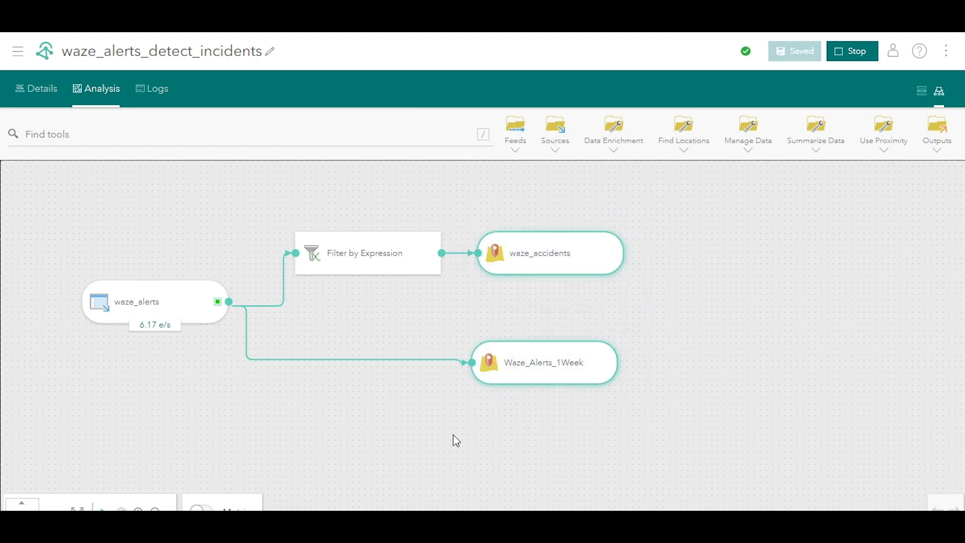
{"action": "left_click", "coordinate": [452, 439]}
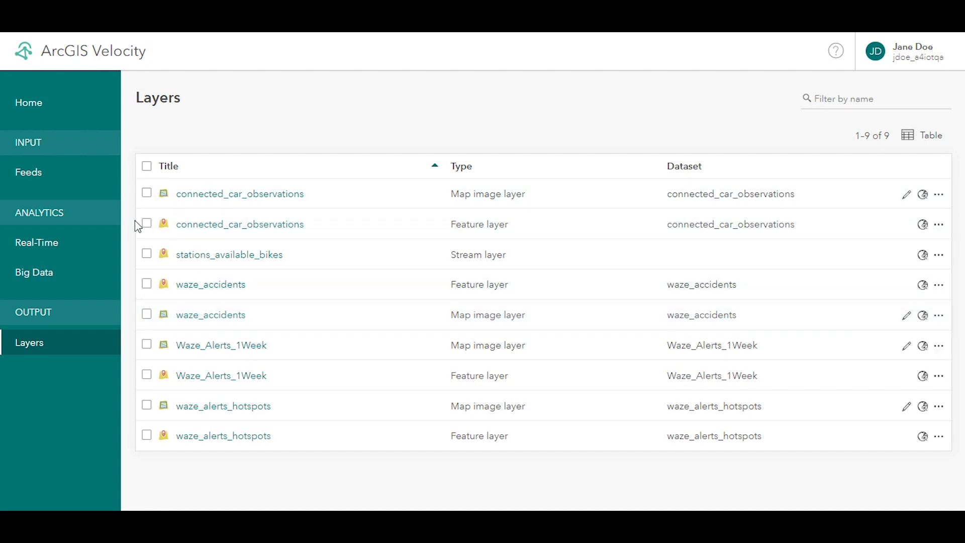
{"action": "left_click", "coordinate": [146, 224]}
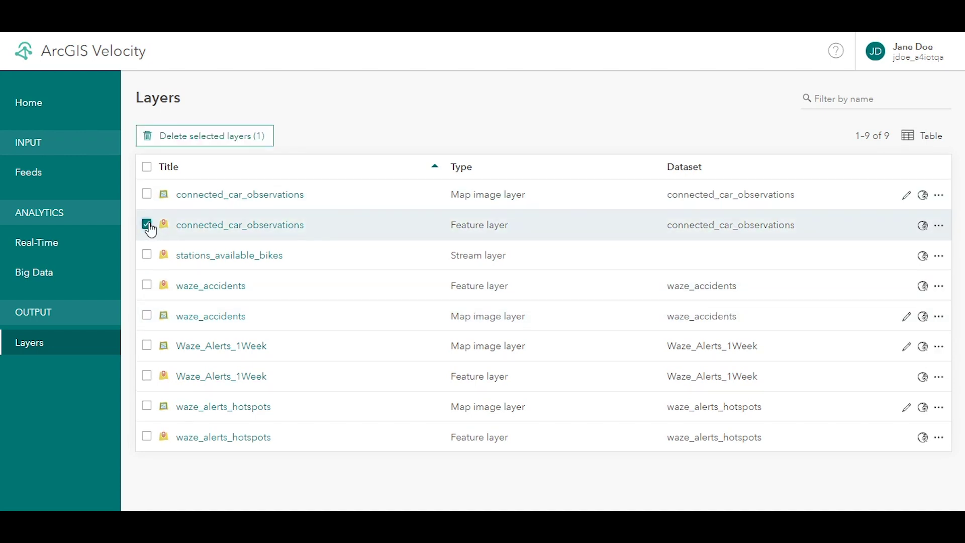
{"action": "left_click", "coordinate": [146, 193]}
{"action": "left_click_drag", "start_coordinate": [554, 233], "coordinate": [433, 229]}
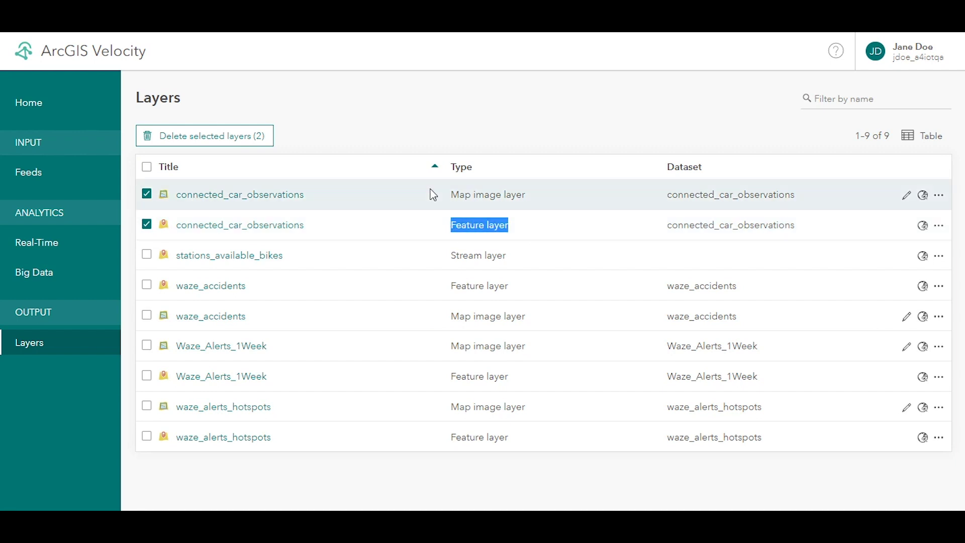
{"action": "left_click", "coordinate": [147, 223]}
{"action": "left_click", "coordinate": [146, 193]}
{"action": "left_click", "coordinate": [146, 254]}
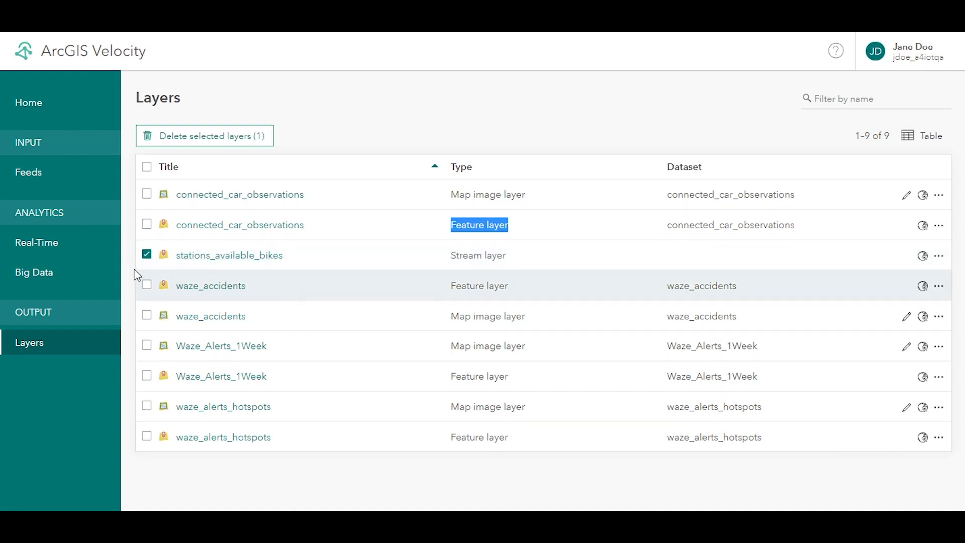
{"action": "left_click", "coordinate": [147, 255]}
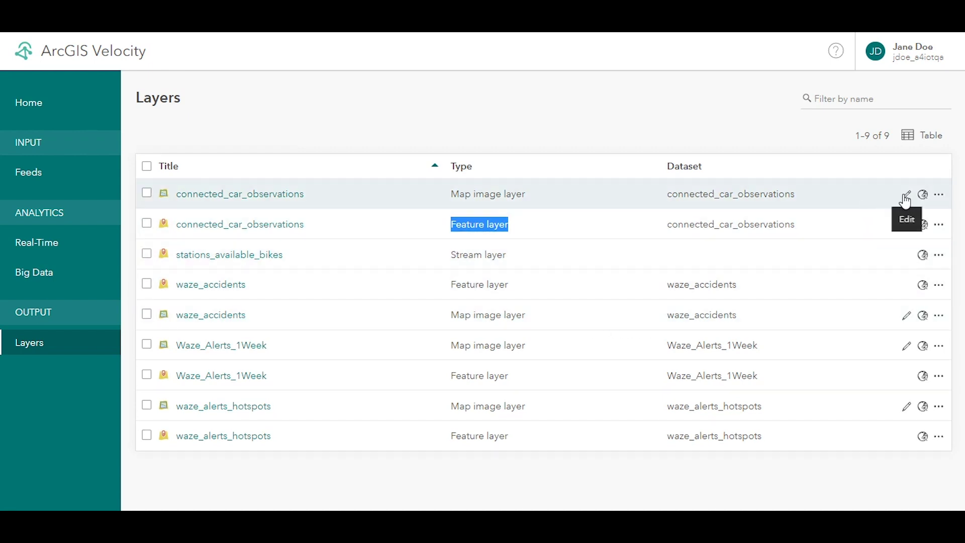
{"action": "left_click", "coordinate": [906, 198]}
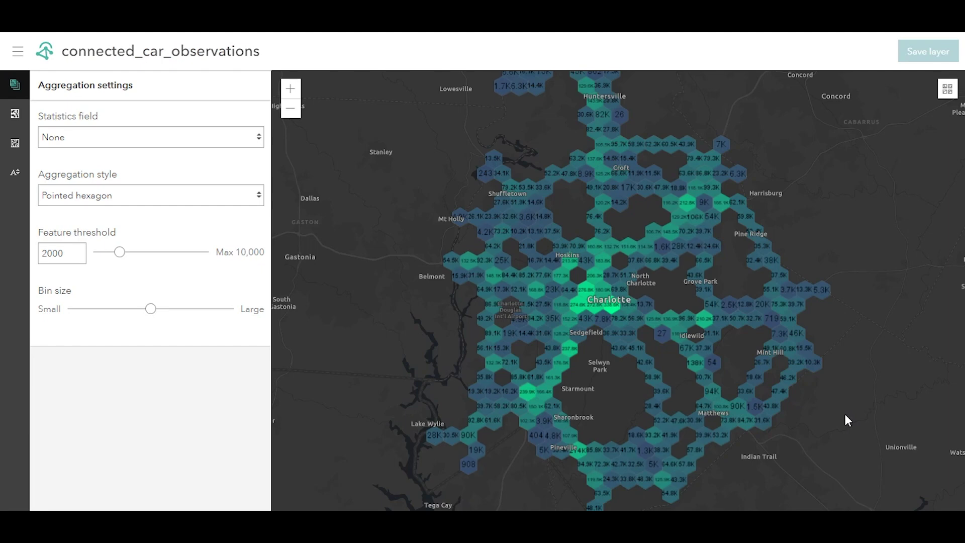
After checking bin fill colours, set feature threshold 559 and the smallest hexagon bin size.
{"action": "left_click", "coordinate": [14, 117]}
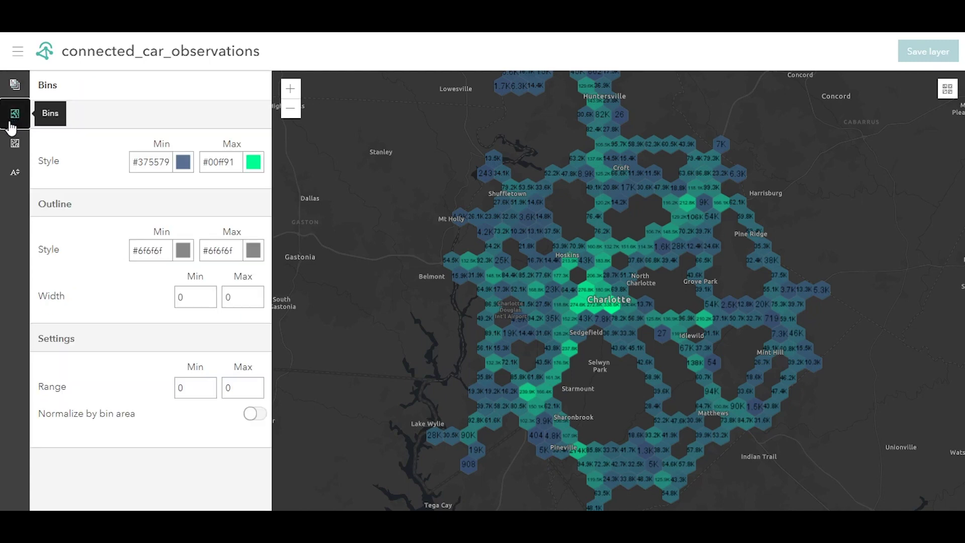
{"action": "left_click", "coordinate": [255, 165]}
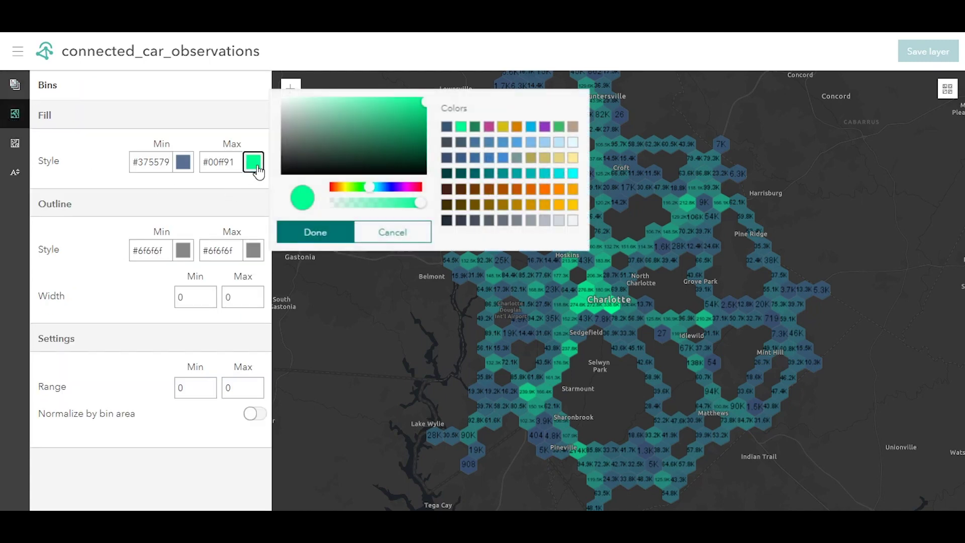
{"action": "left_click", "coordinate": [15, 86]}
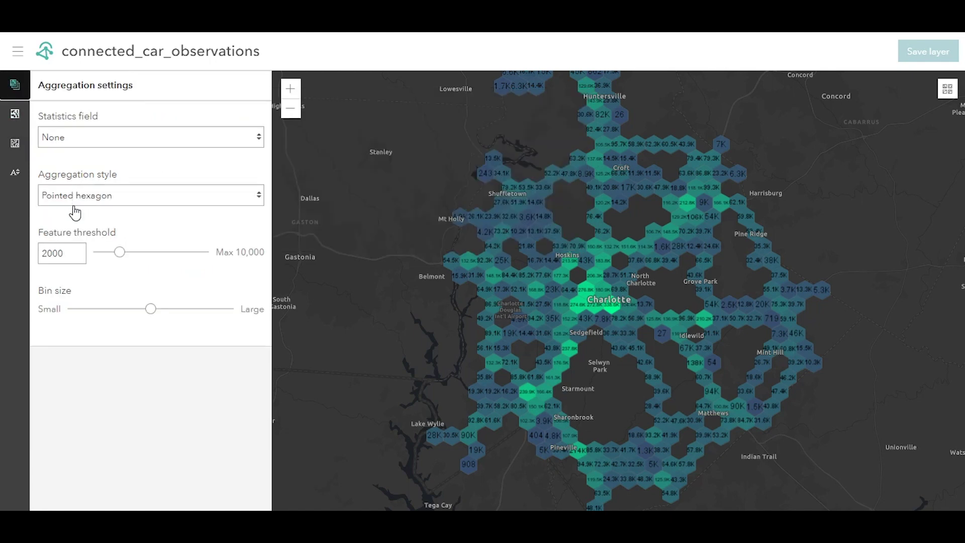
{"action": "left_click_drag", "start_coordinate": [122, 254], "coordinate": [105, 254]}
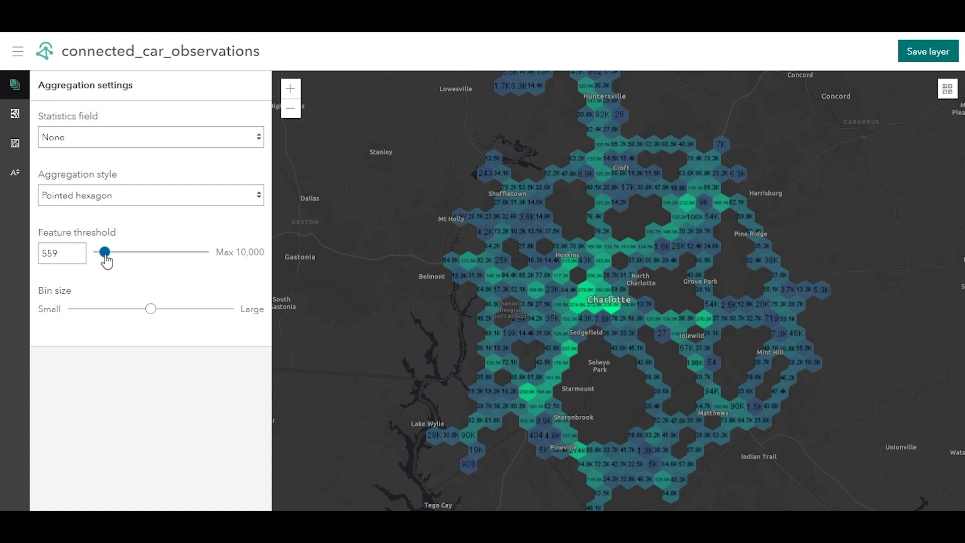
{"action": "left_click", "coordinate": [151, 308]}
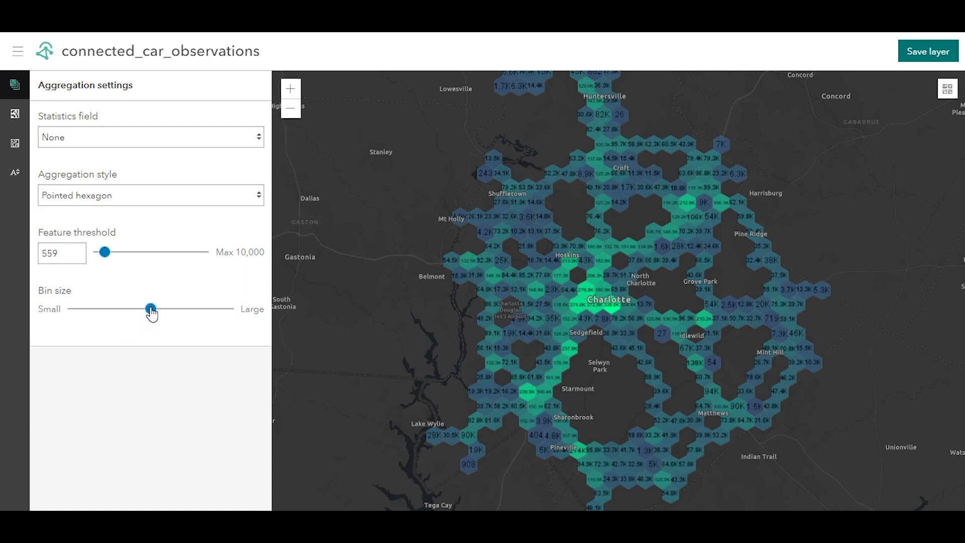
{"action": "left_click_drag", "start_coordinate": [151, 309], "coordinate": [61, 316]}
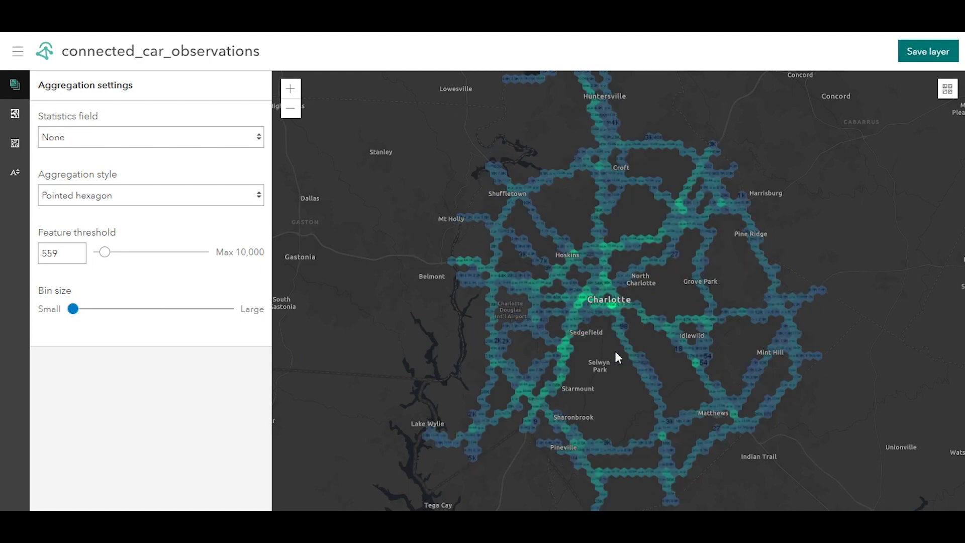
{"action": "scroll", "coordinate": [629, 355], "scroll_direction": "up", "scroll_amount": 3}
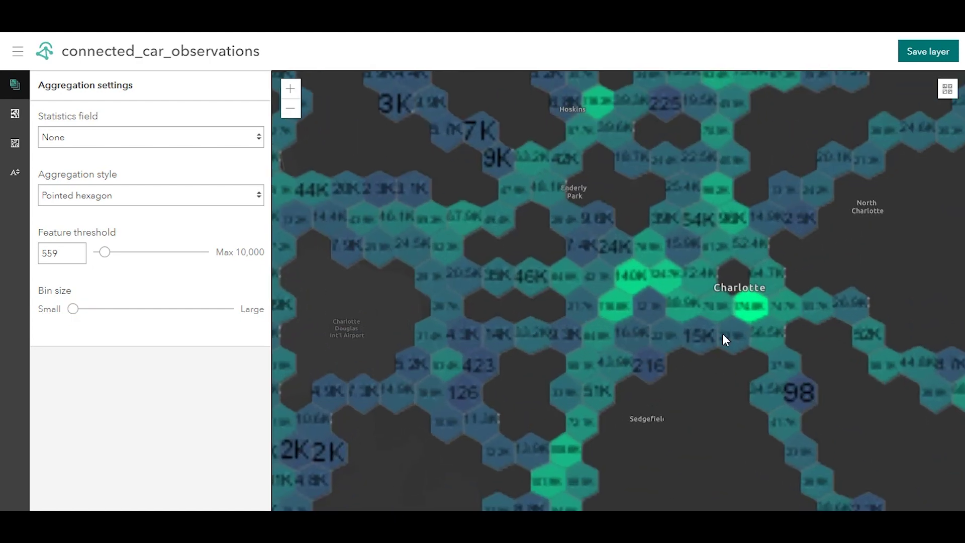